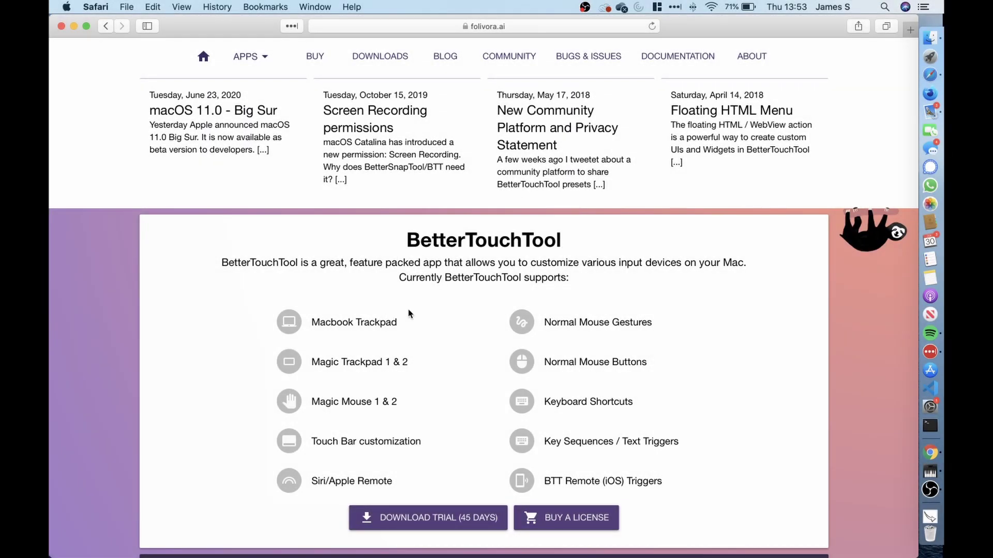
Select and deselect the BetterTouchTool heading text, then scroll down the page.
left_click_drag(408, 239, 557, 241)
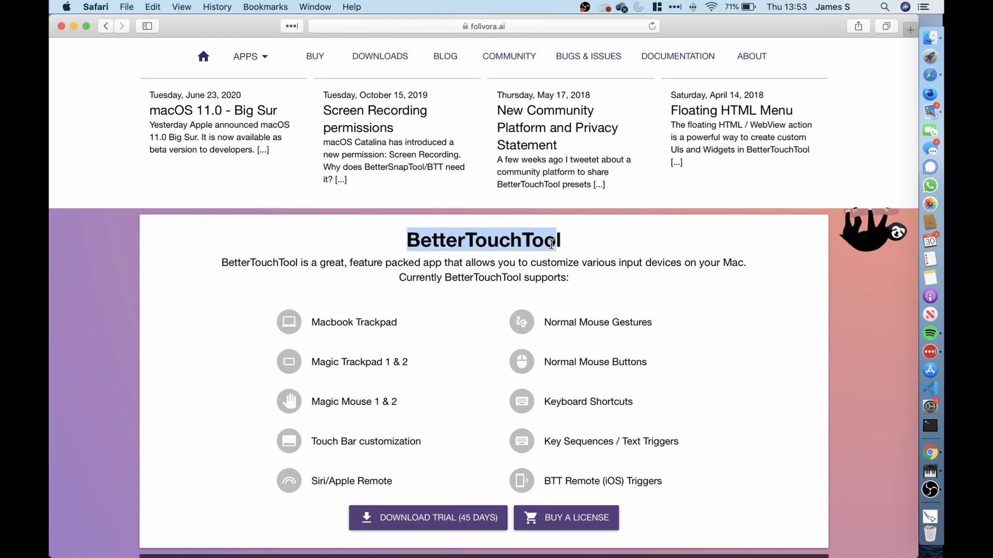
left_click(563, 260)
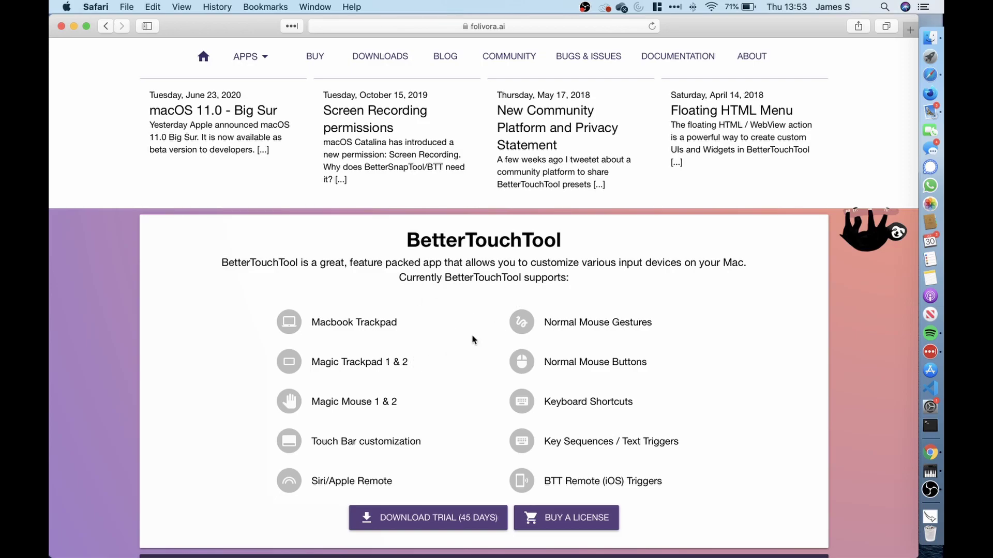
scroll(472, 339, "down", 3)
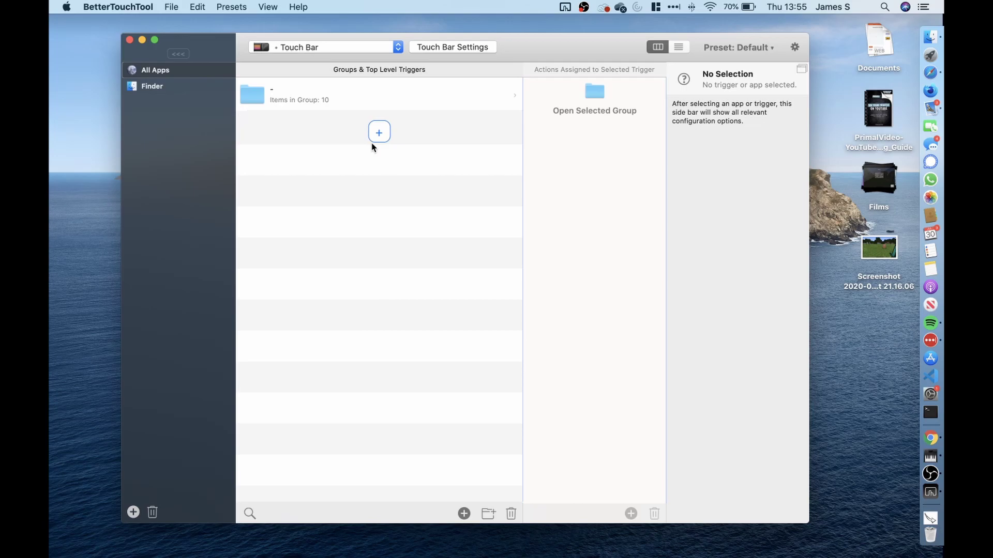
Add a new All Apps Touch Bar button trigger titled W.
left_click(328, 47)
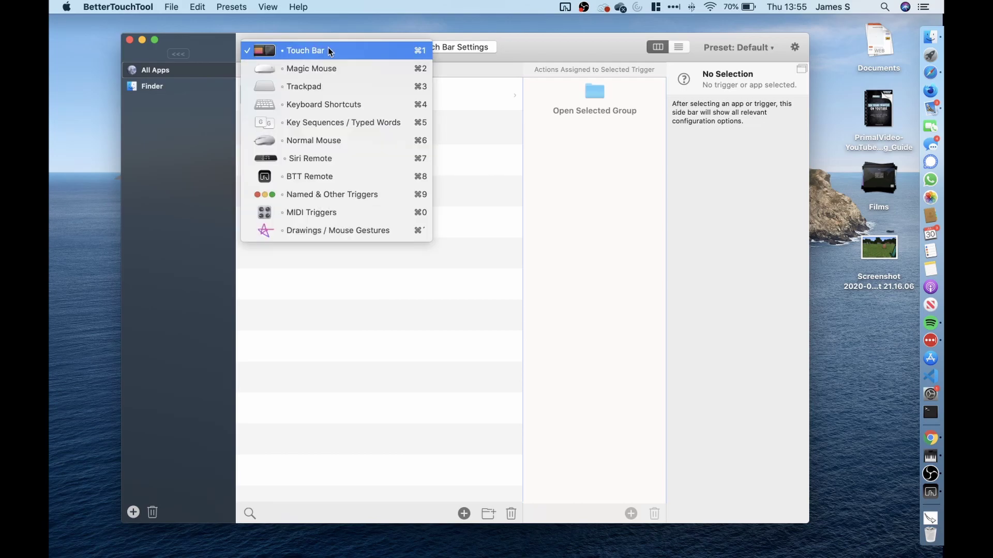
left_click(387, 51)
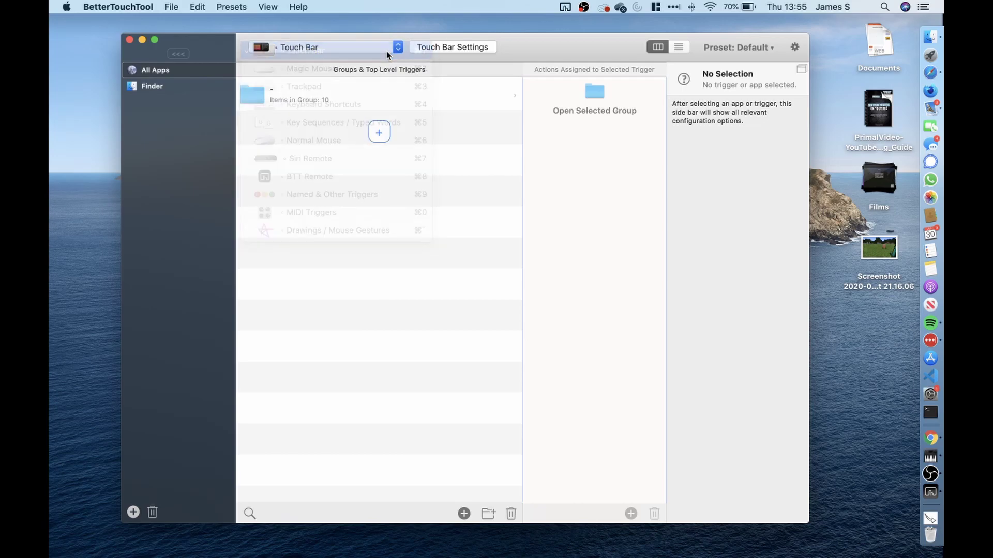
left_click(378, 133)
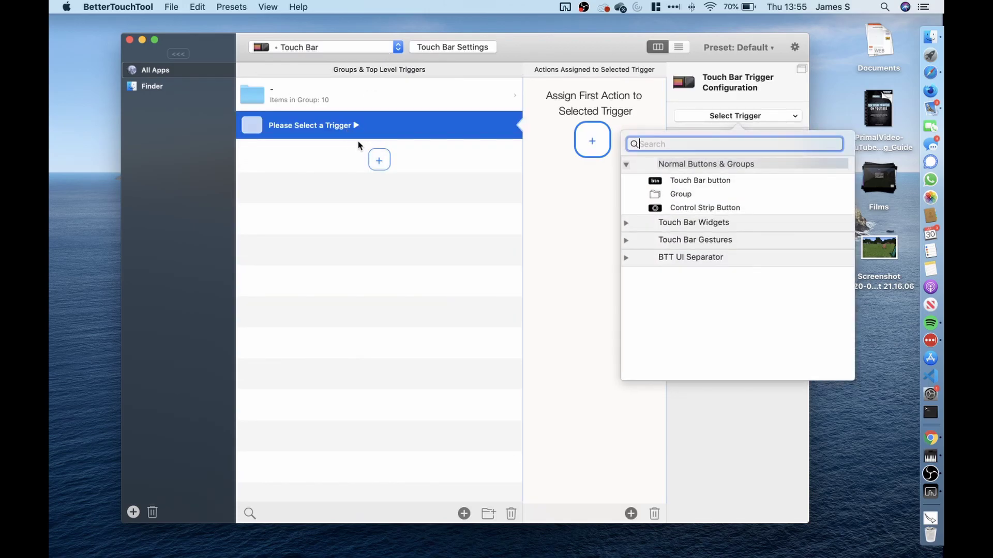
left_click(722, 182)
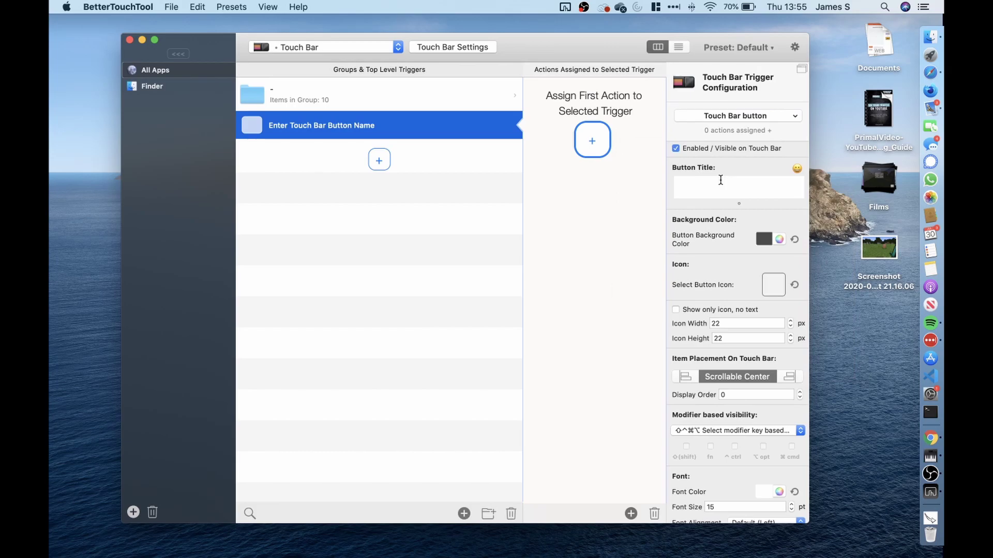
type("W")
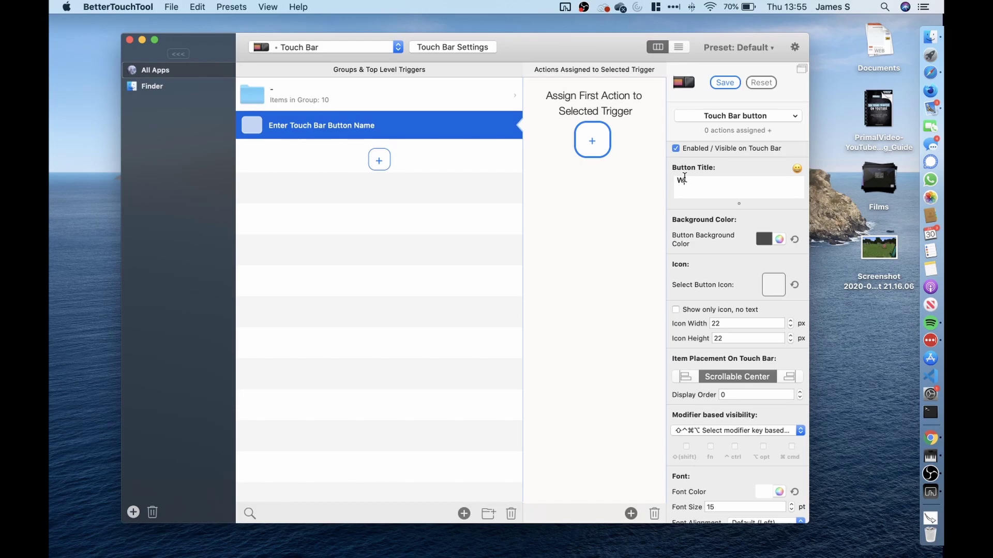
Assign the W button a first action that sends the recorded W keyboard shortcut.
left_click(735, 131)
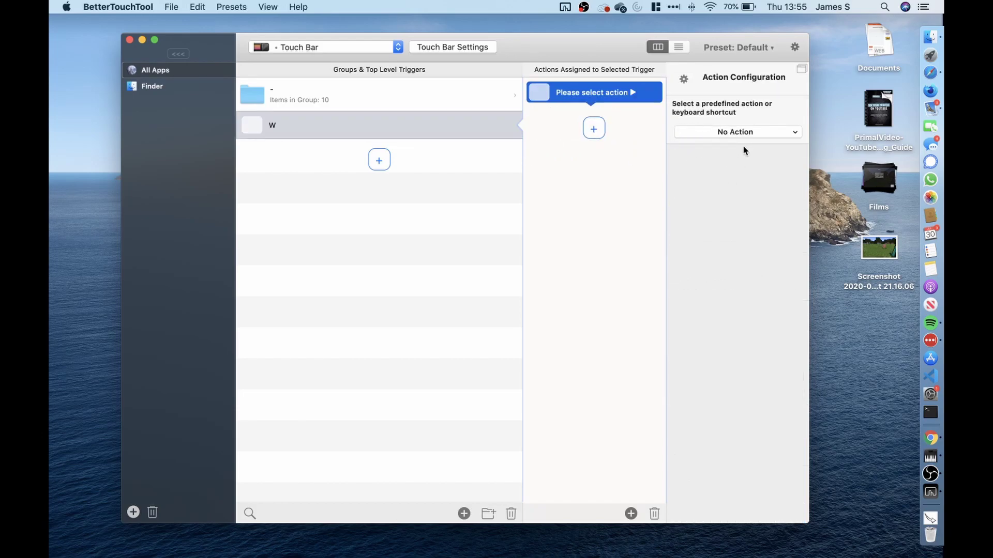
left_click(732, 132)
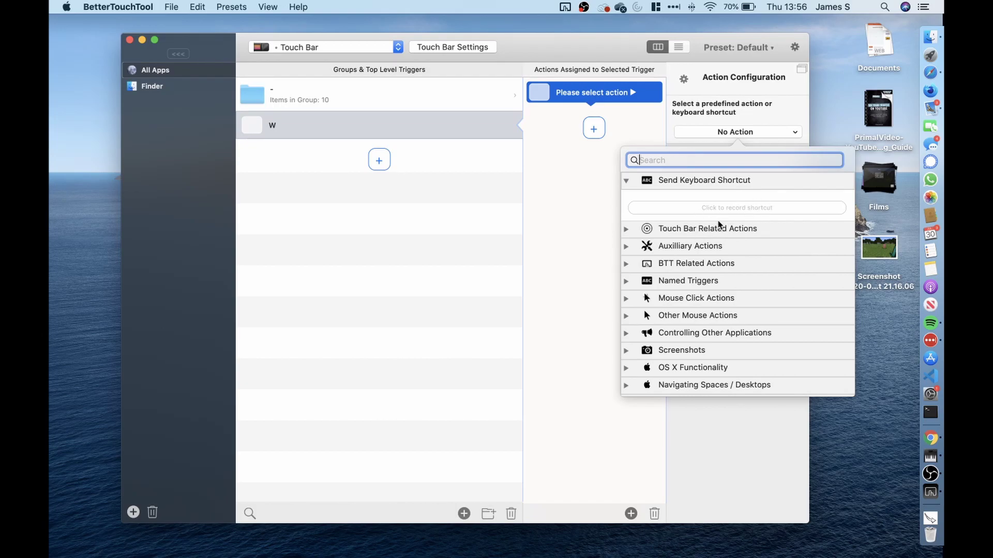
left_click(740, 206)
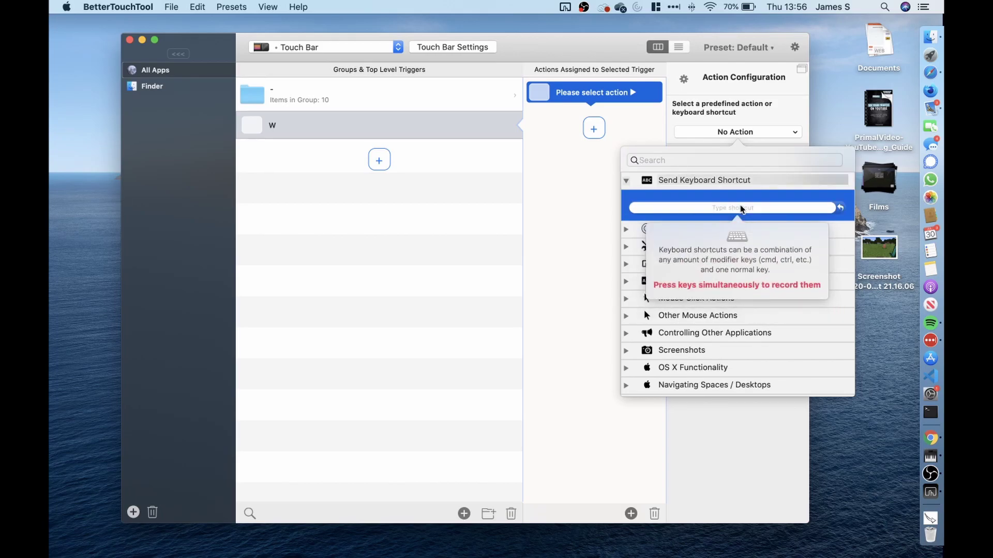
key("w")
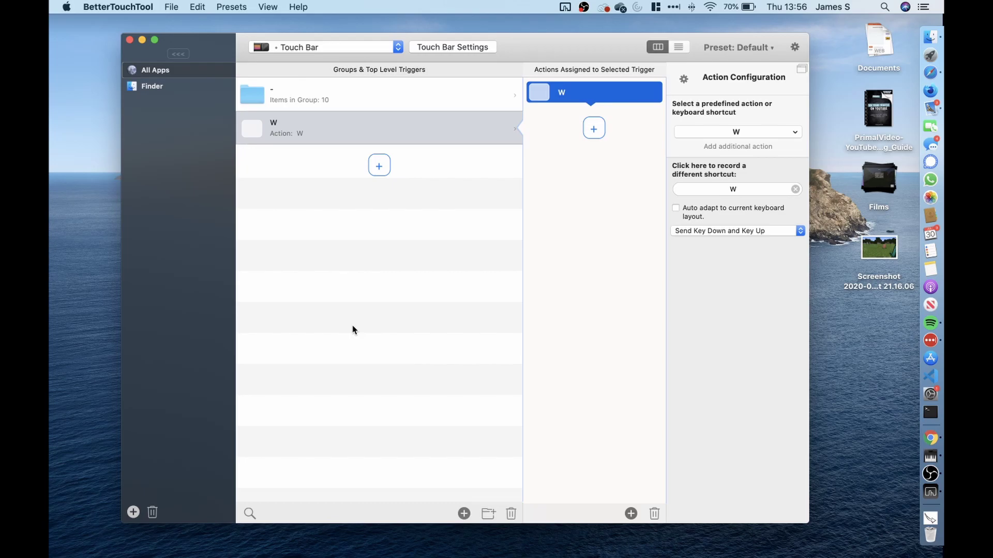
Make the W button's first shortcut action send the W key-down only.
key("super+Tab")
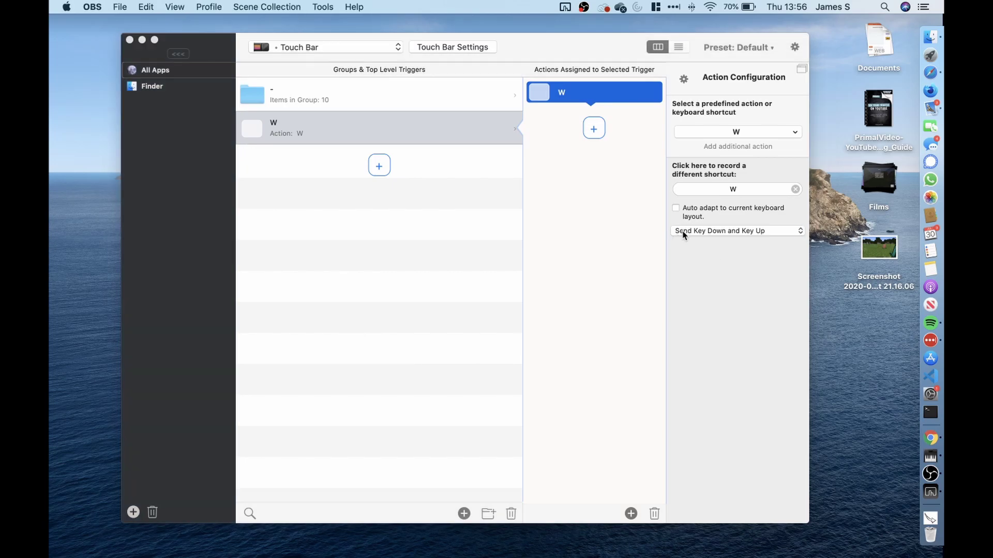
left_click(683, 234)
left_click(712, 244)
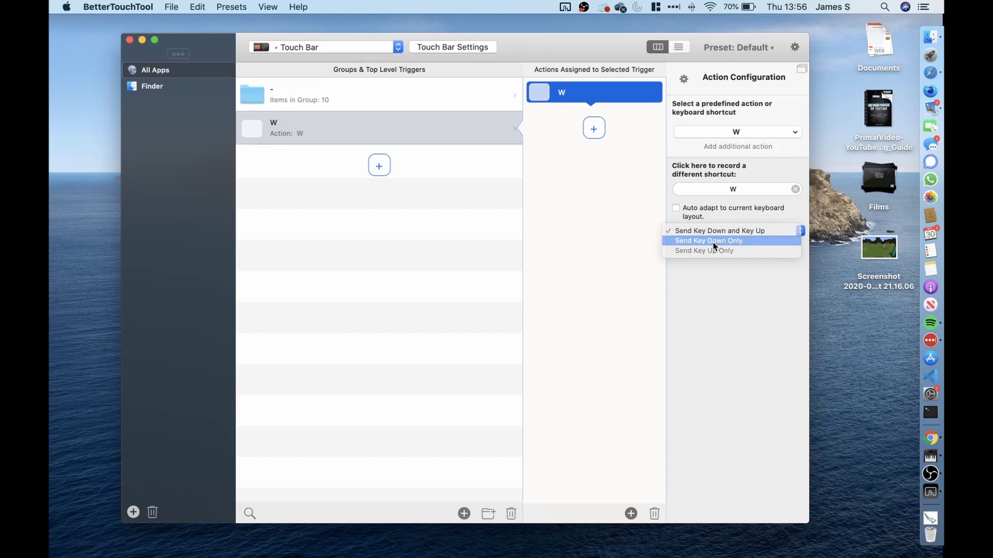
Add a second action, Delay Next Action, set to 0.01 seconds.
left_click(594, 128)
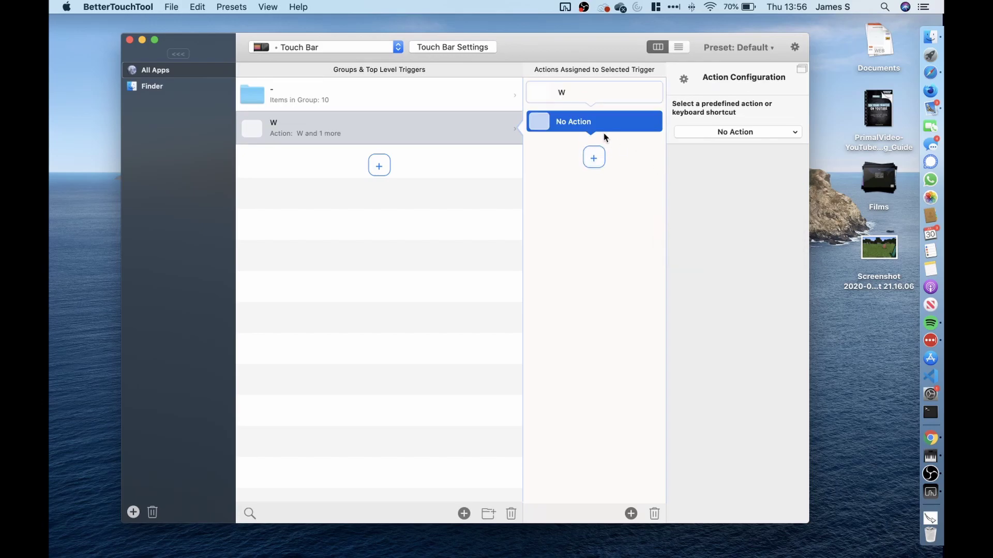
left_click(745, 133)
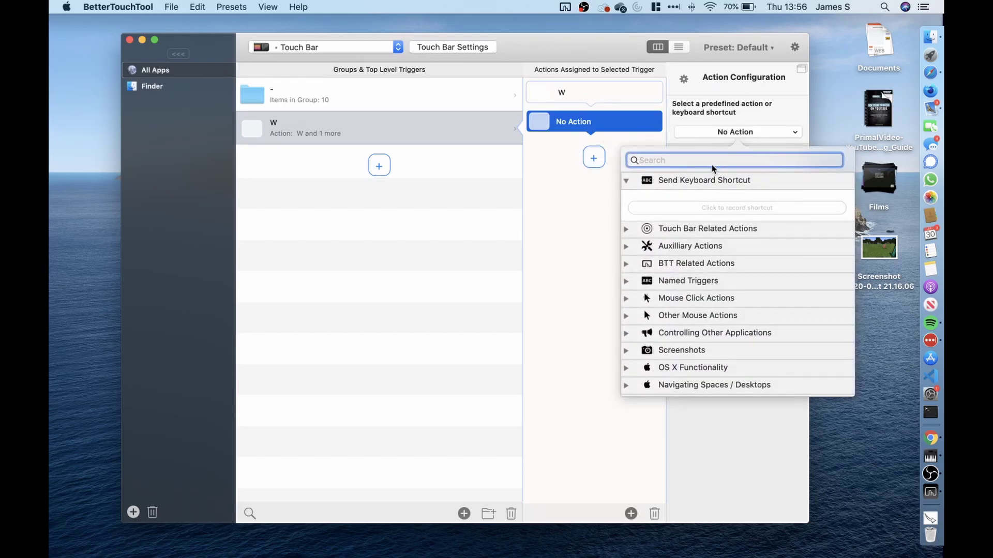
type("dela")
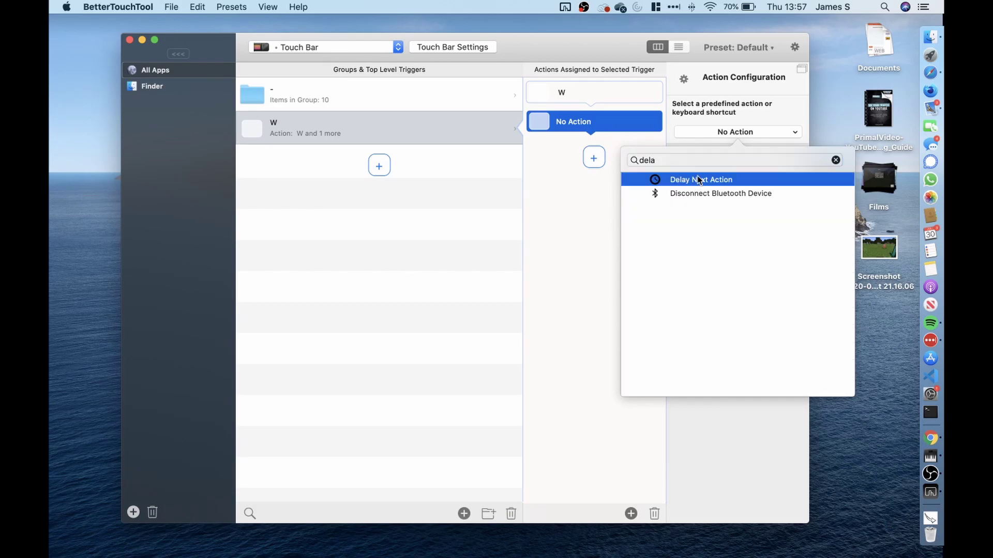
left_click(696, 178)
left_click(706, 181)
type("0.0")
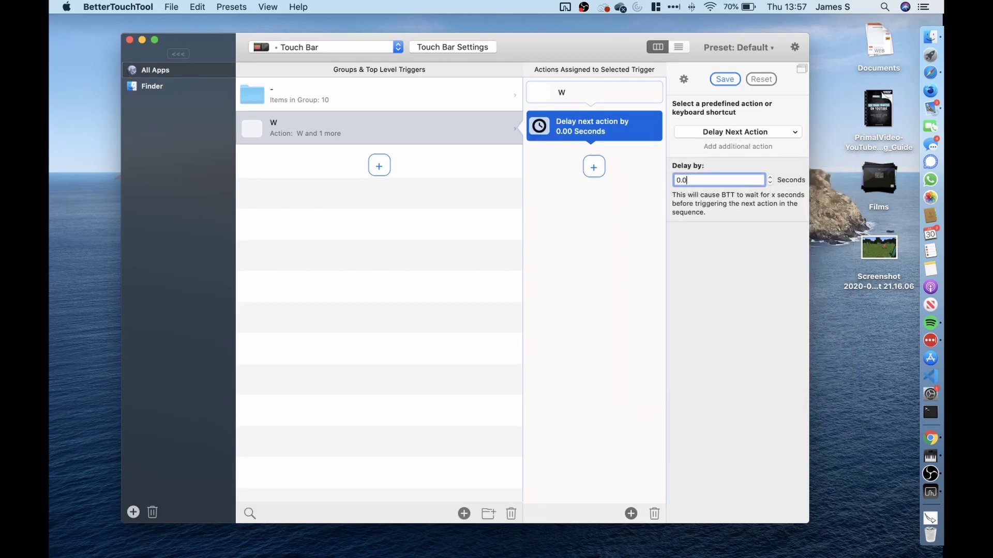
type("1")
key("Return")
left_click(594, 171)
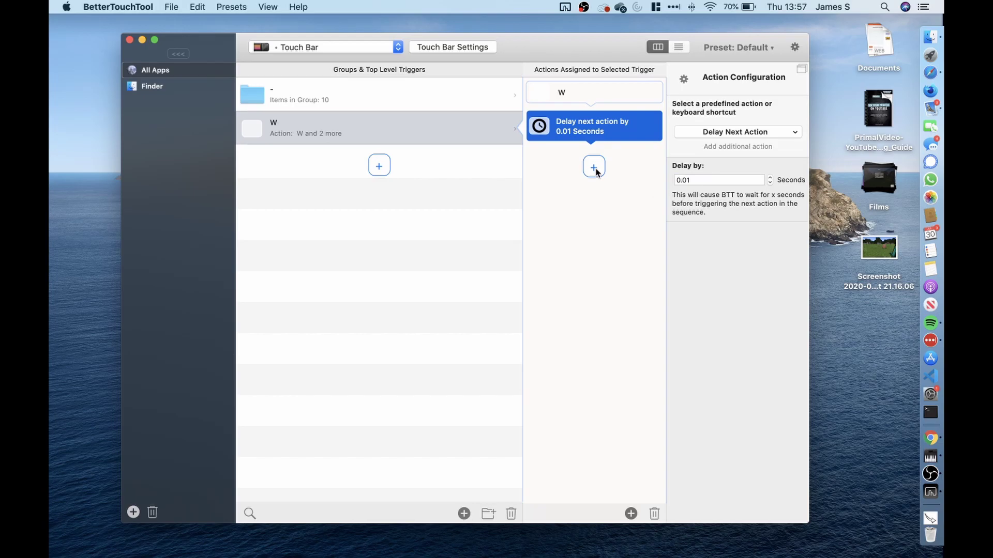
Add a third action sending the W shortcut as key-up only.
left_click(595, 168)
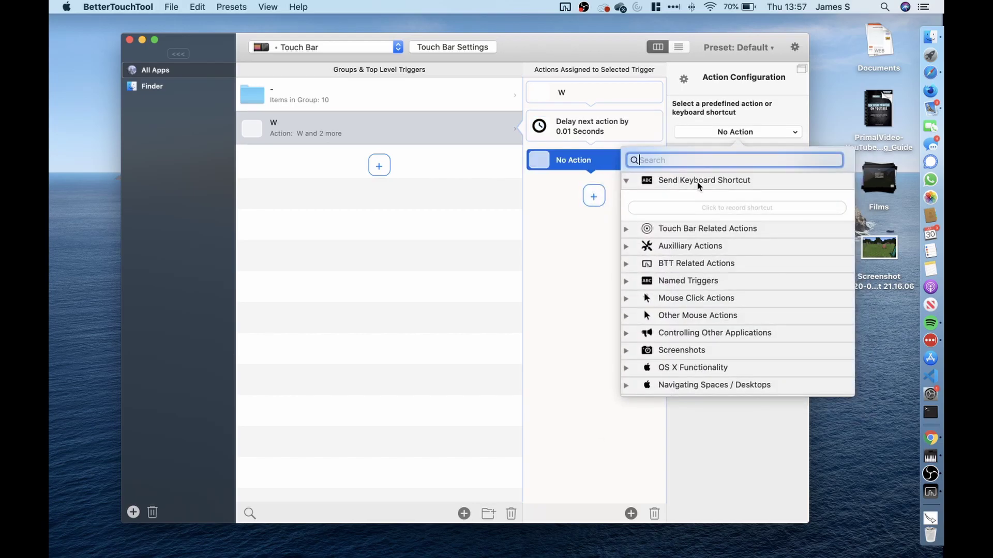
left_click(693, 208)
key("w")
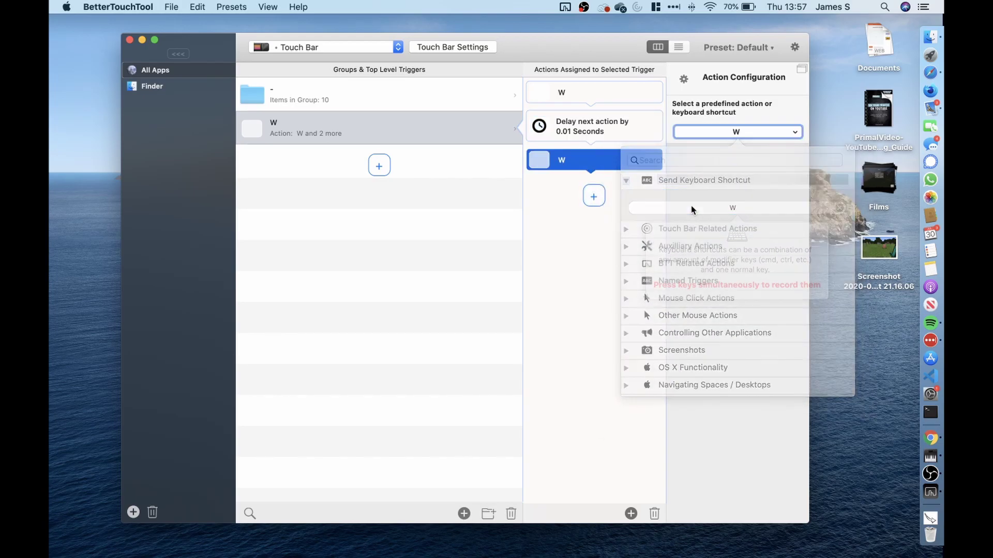
left_click(697, 231)
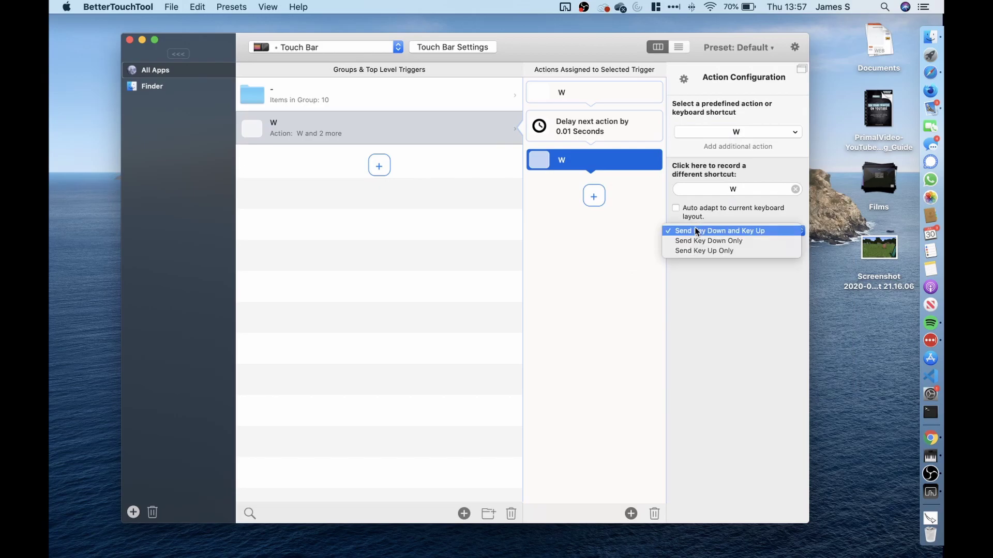
left_click(723, 252)
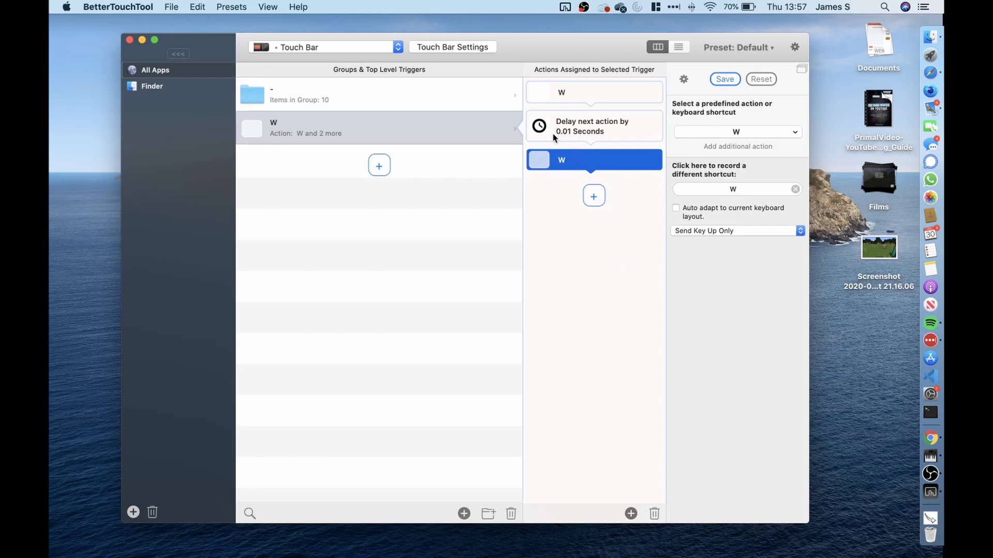
double_click(418, 103)
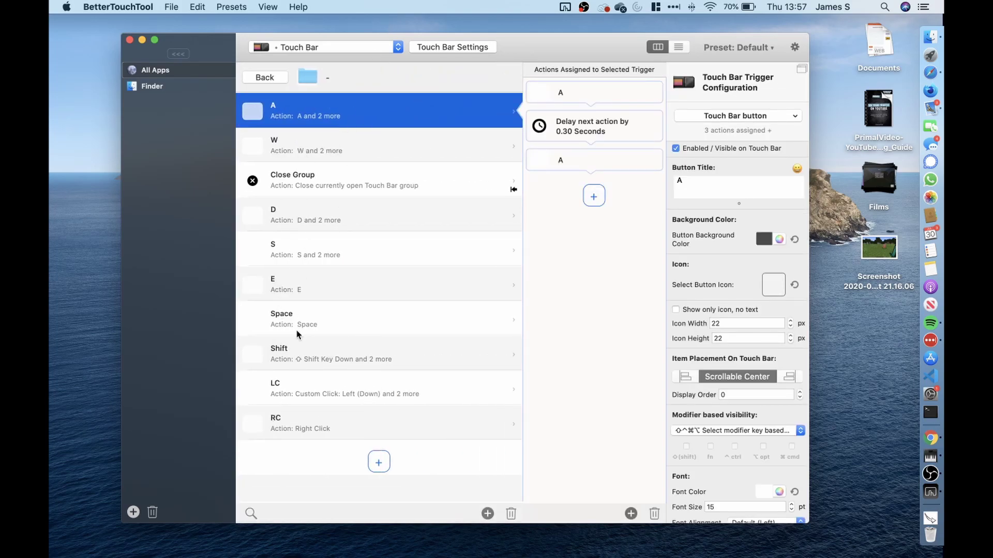
left_click(312, 142)
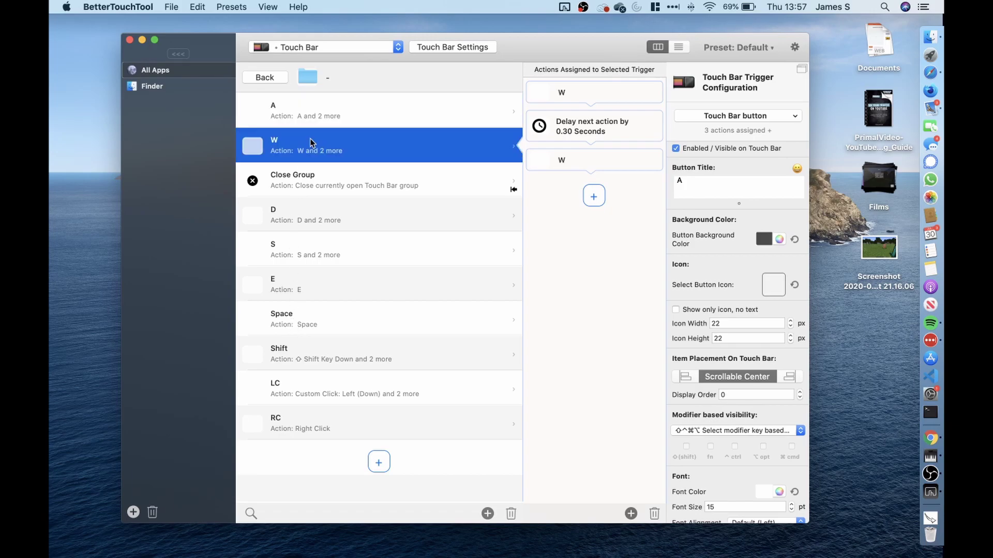
left_click(318, 119)
left_click(318, 218)
left_click(315, 244)
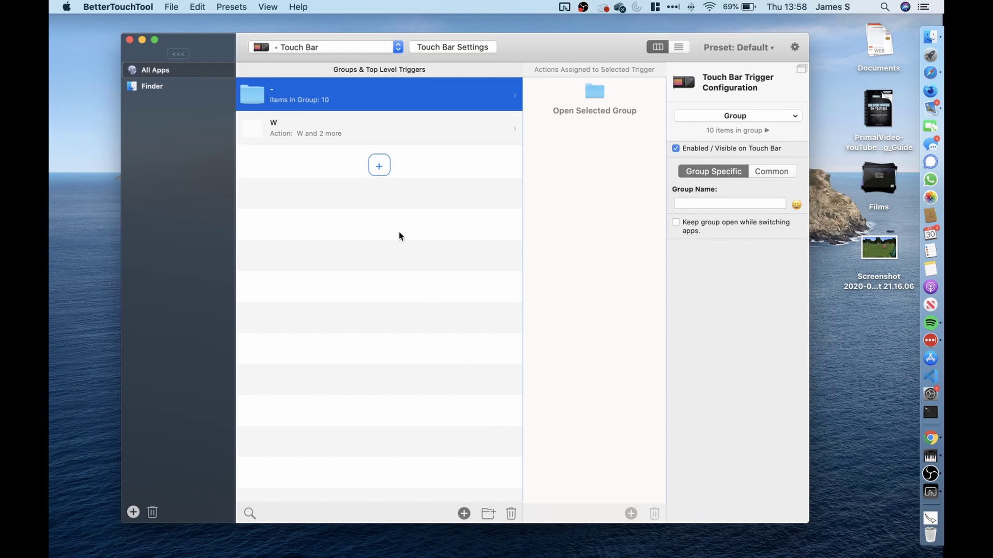
Add a new Touch Bar button trigger titled LL.
left_click(379, 165)
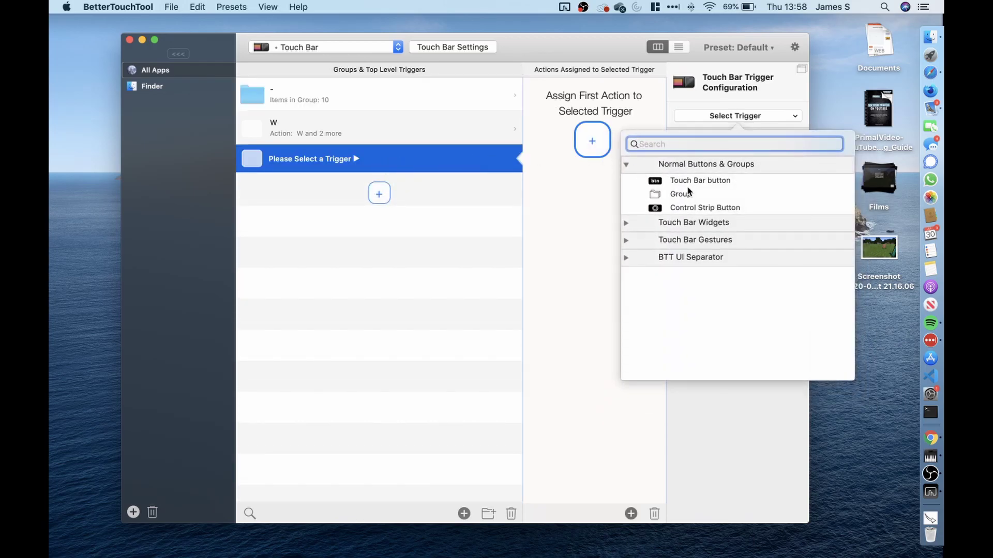
left_click(722, 181)
left_click(704, 183)
type("4")
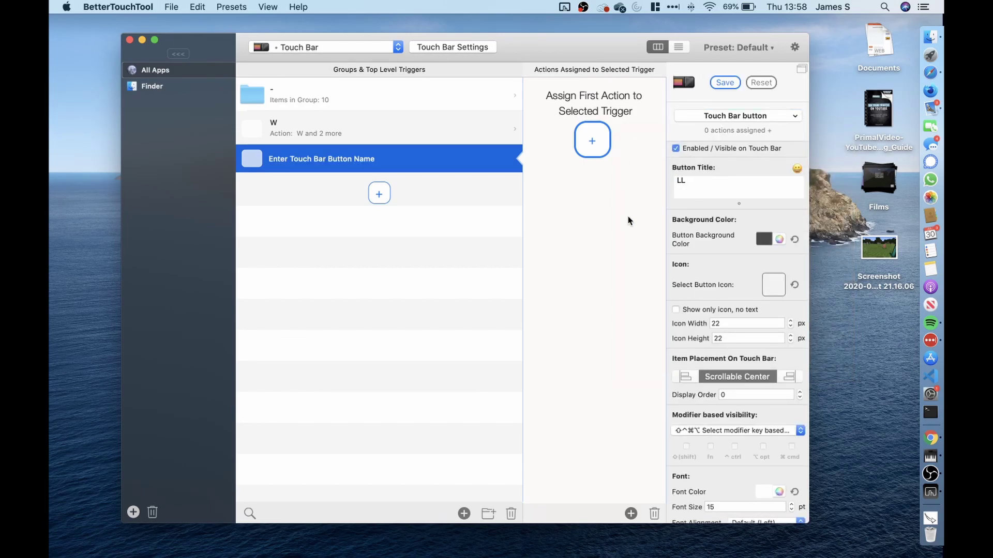
Assign LL the Other Mouse Actions > Move Mouse To Position action.
left_click(750, 131)
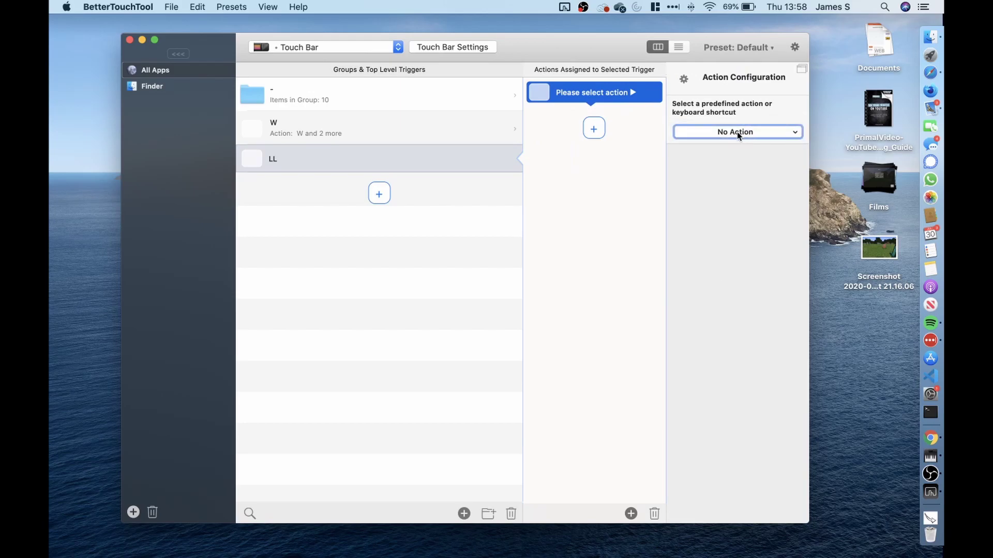
left_click(735, 132)
scroll(662, 323, "down", 2)
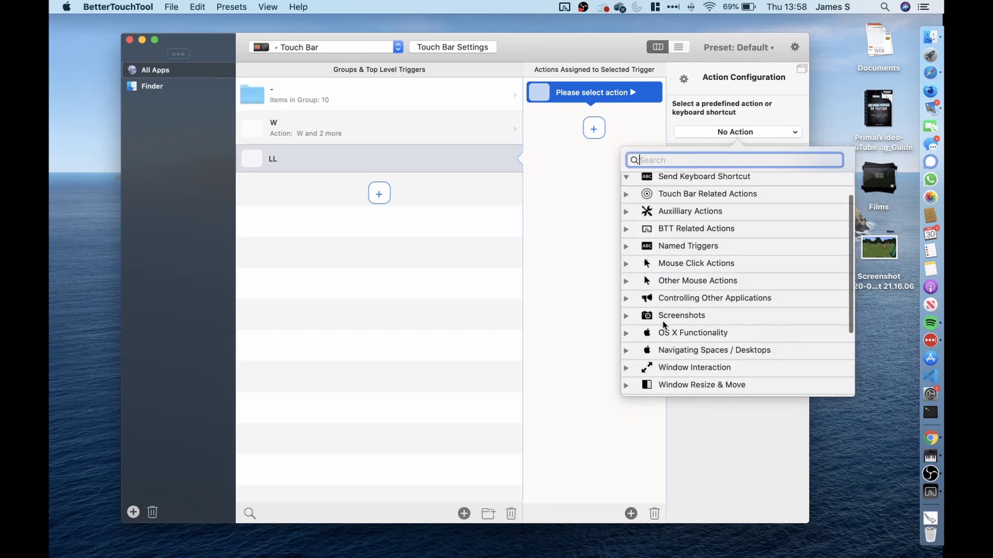
scroll(686, 248, "down", 4)
scroll(686, 250, "up", 5)
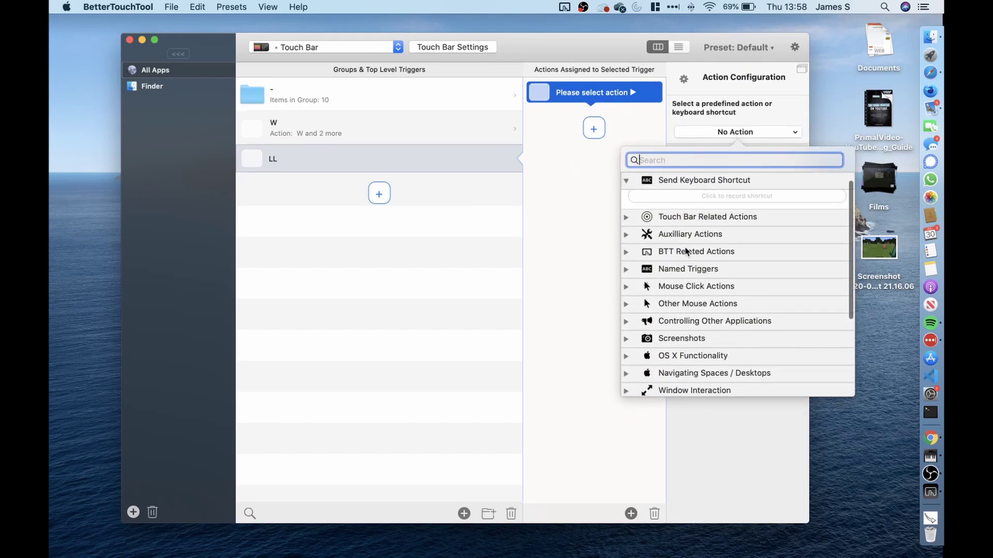
left_click(669, 304)
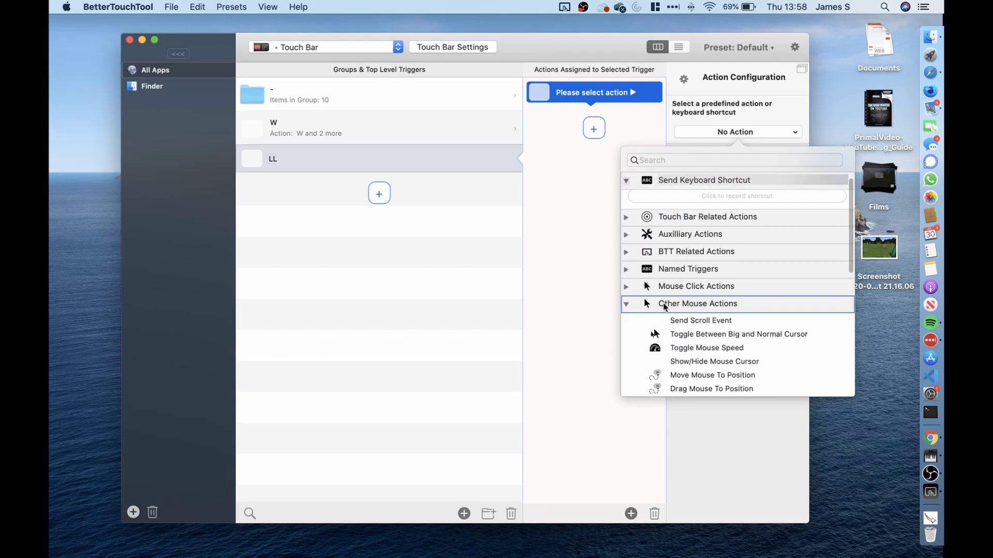
scroll(701, 280, "down", 3)
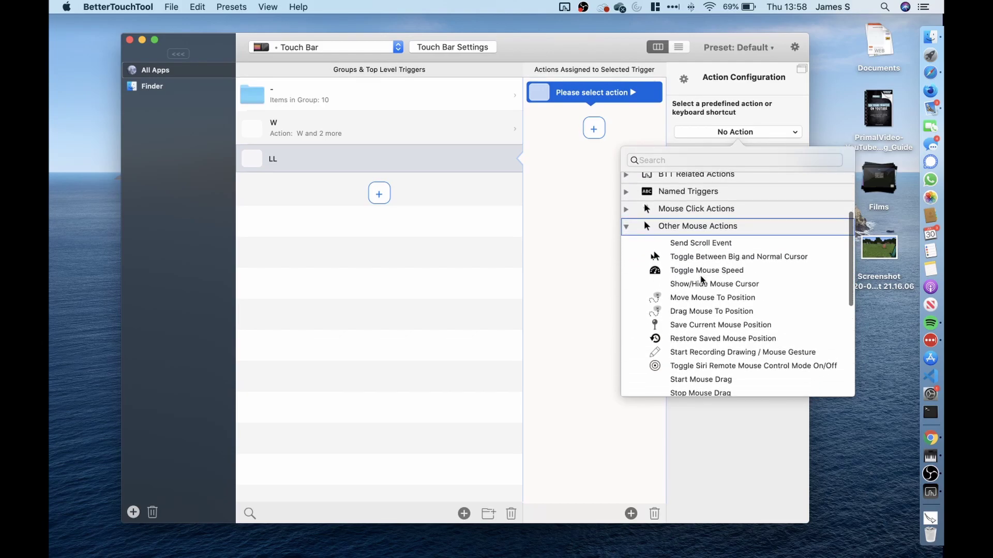
left_click(697, 299)
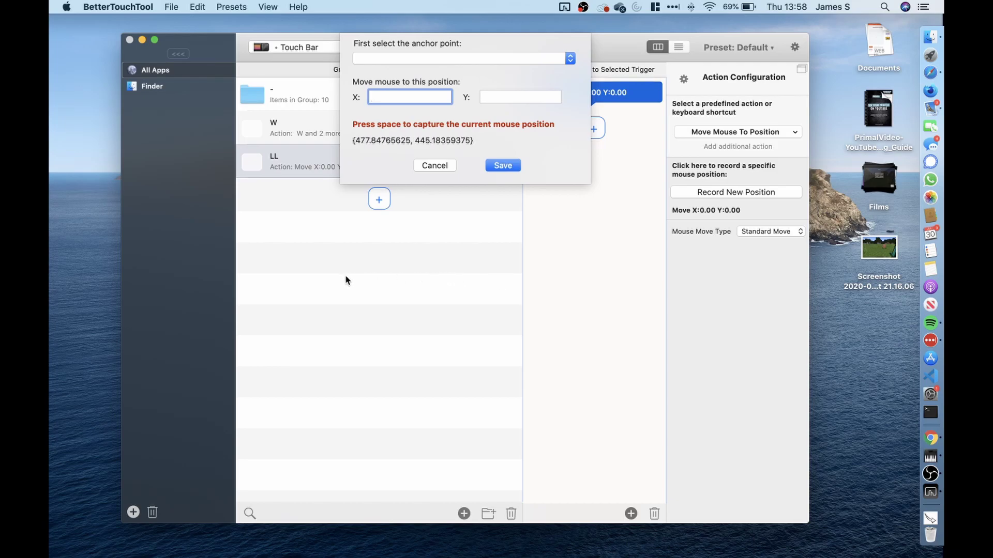
Cancel the mouse-position sheet and undo LL's Move Mouse To Position action, leaving No Action.
left_click(436, 170)
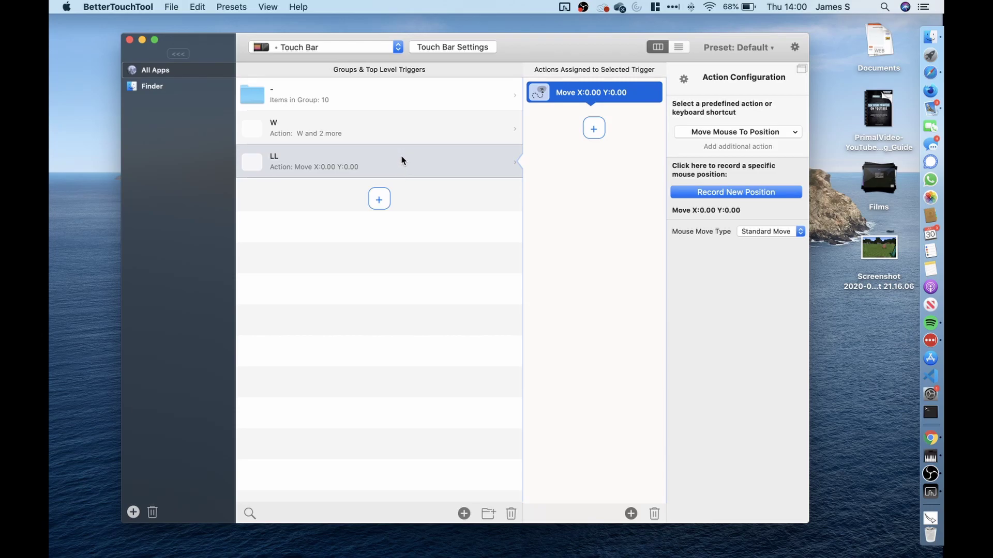
key("super+z")
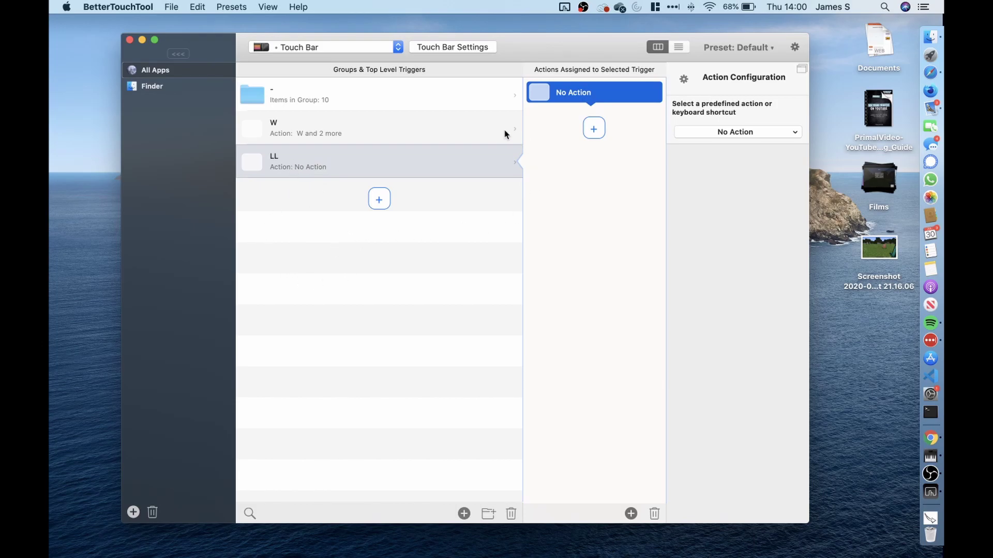
Set LL's action to Execute Shell Script / Task using /bin/bash, ready for script entry.
left_click(750, 133)
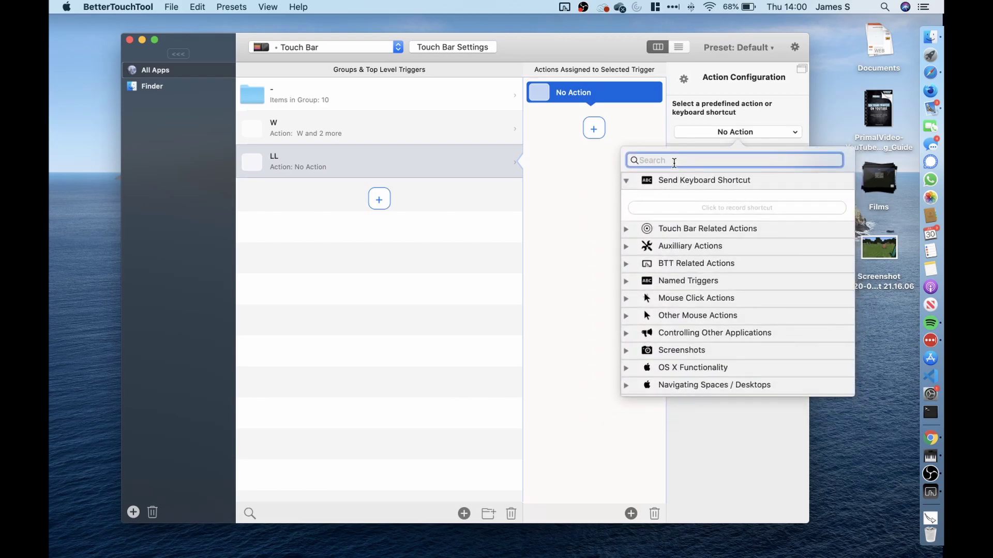
type("script")
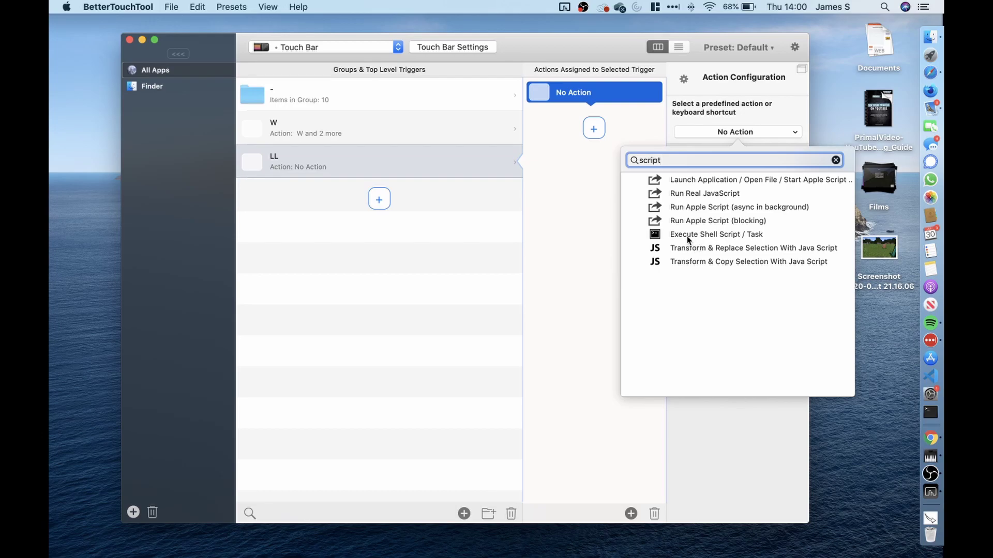
left_click(696, 239)
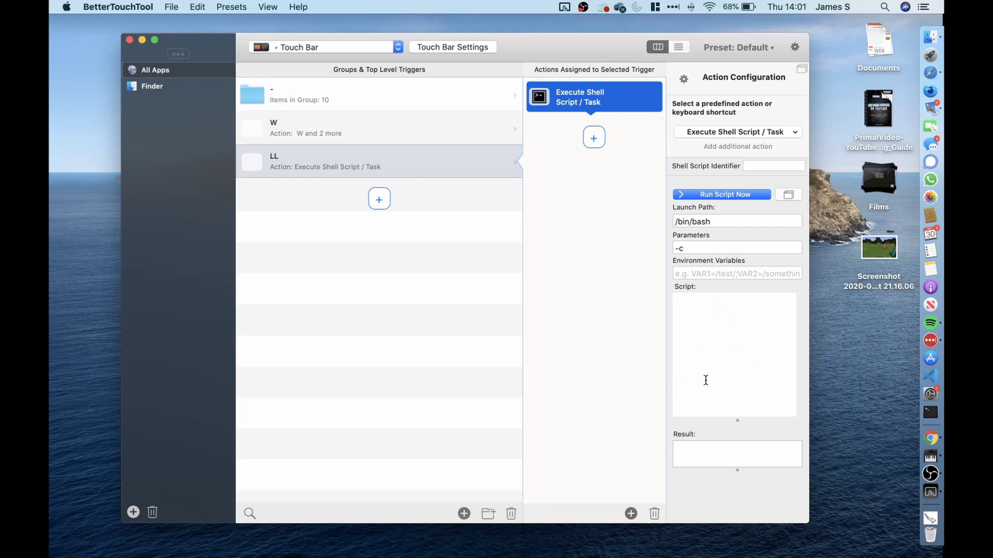
left_click(701, 327)
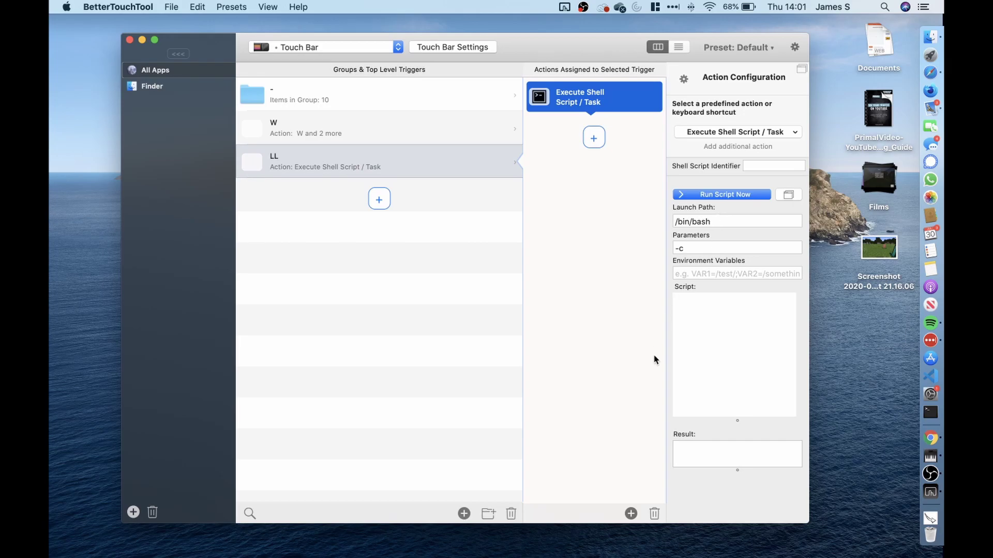